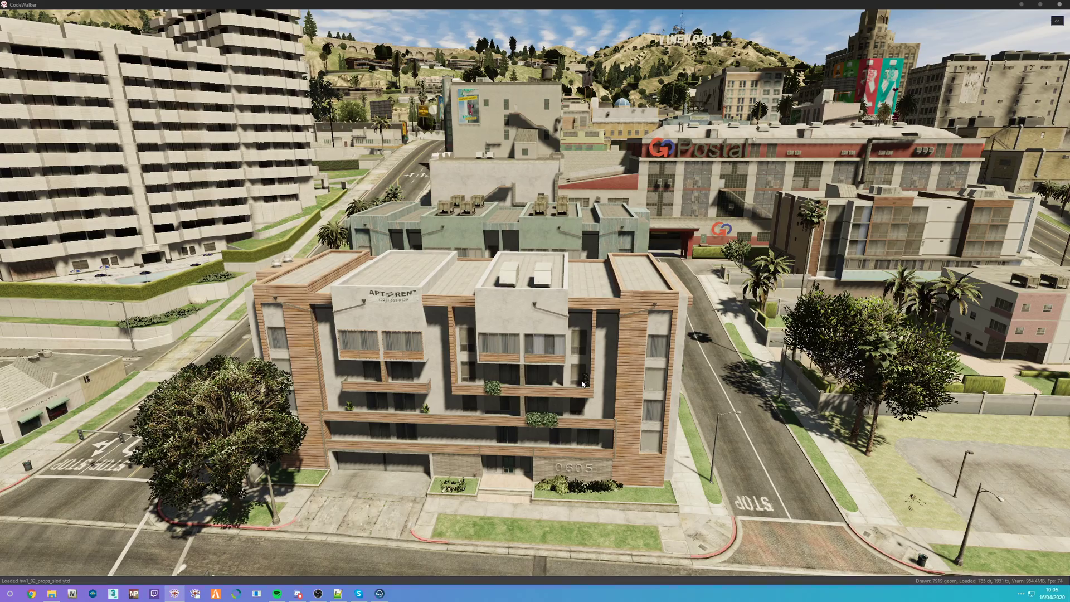
Show the tools panel and fly the camera to the yard with the orange shipping container beside the brick building.
{"action": "left_click_drag", "start_coordinate": [612, 414], "coordinate": [794, 379]}
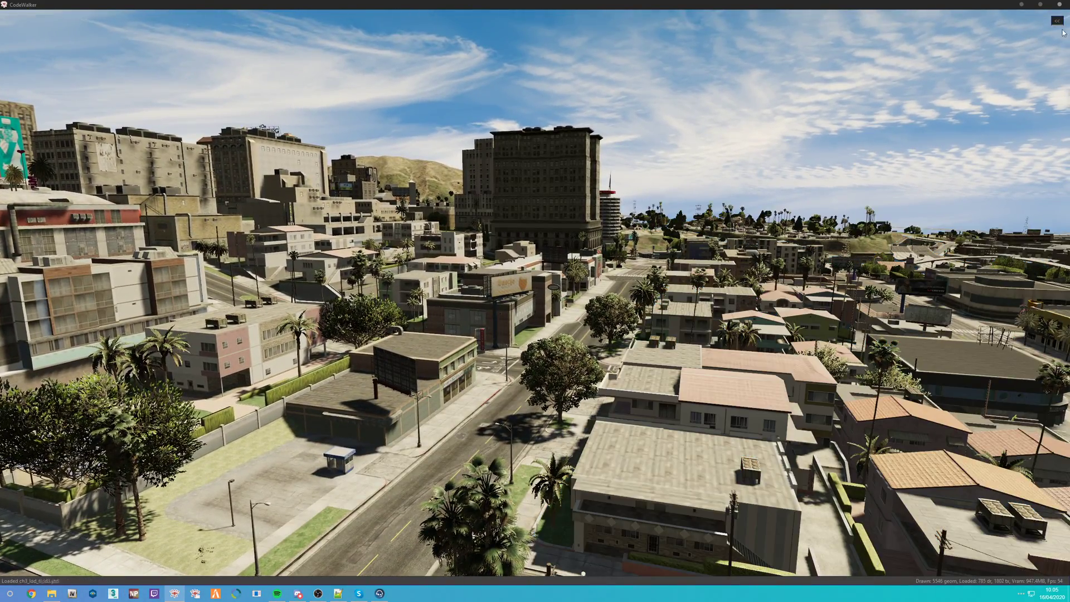
{"action": "left_click", "coordinate": [1057, 20]}
{"action": "key", "text": "w"}
{"action": "left_click_drag", "start_coordinate": [649, 192], "coordinate": [545, 261]}
{"action": "scroll", "coordinate": [544, 258], "scroll_direction": "down", "scroll_amount": 3}
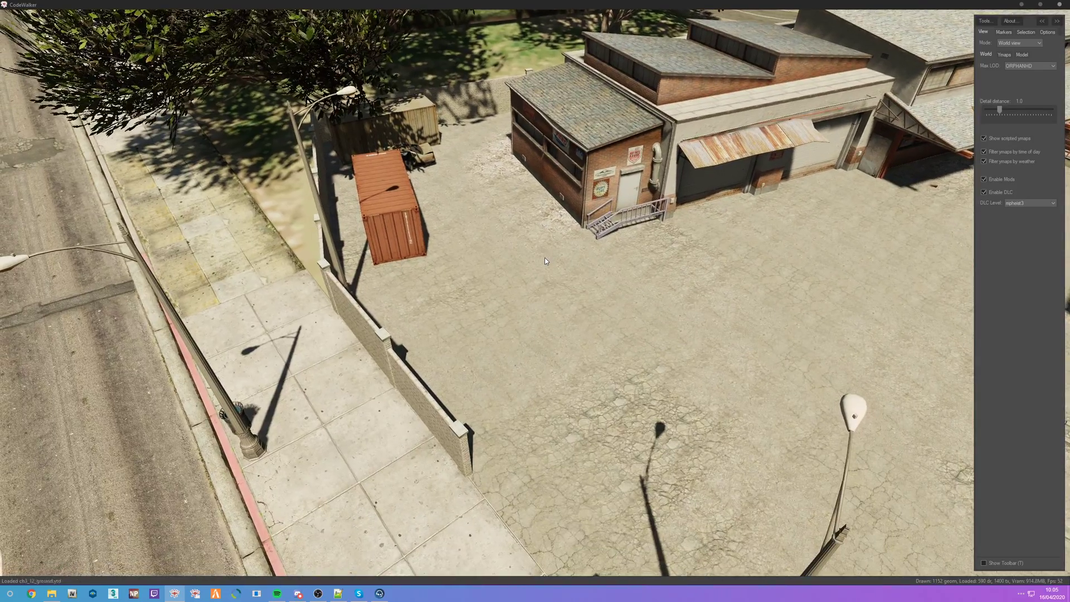
{"action": "left_click_drag", "start_coordinate": [546, 339], "coordinate": [419, 302]}
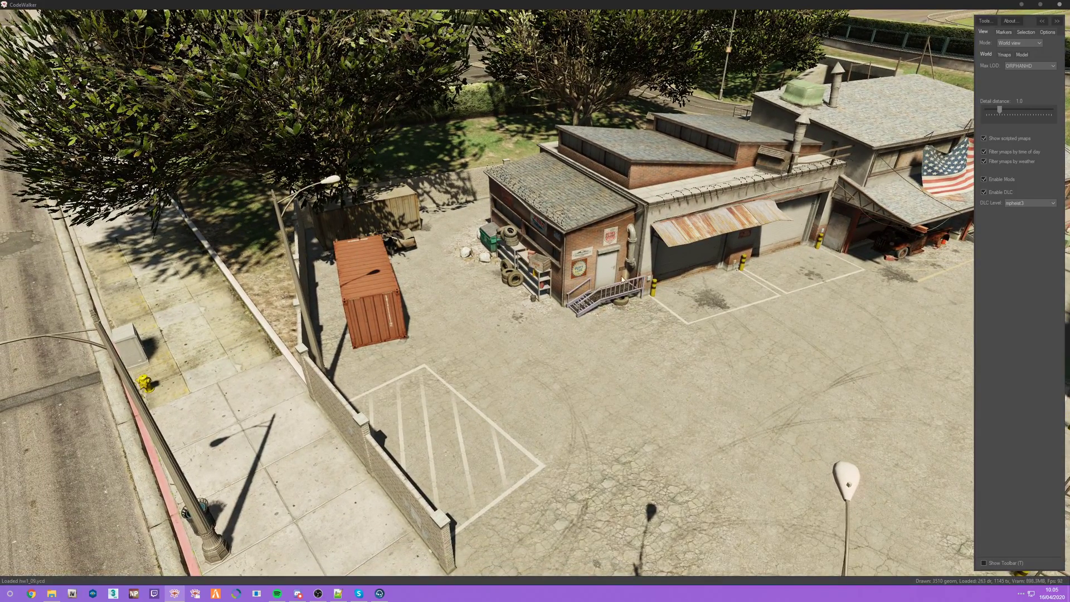
{"action": "left_click_drag", "start_coordinate": [612, 372], "coordinate": [557, 371]}
{"action": "key", "text": "d"}
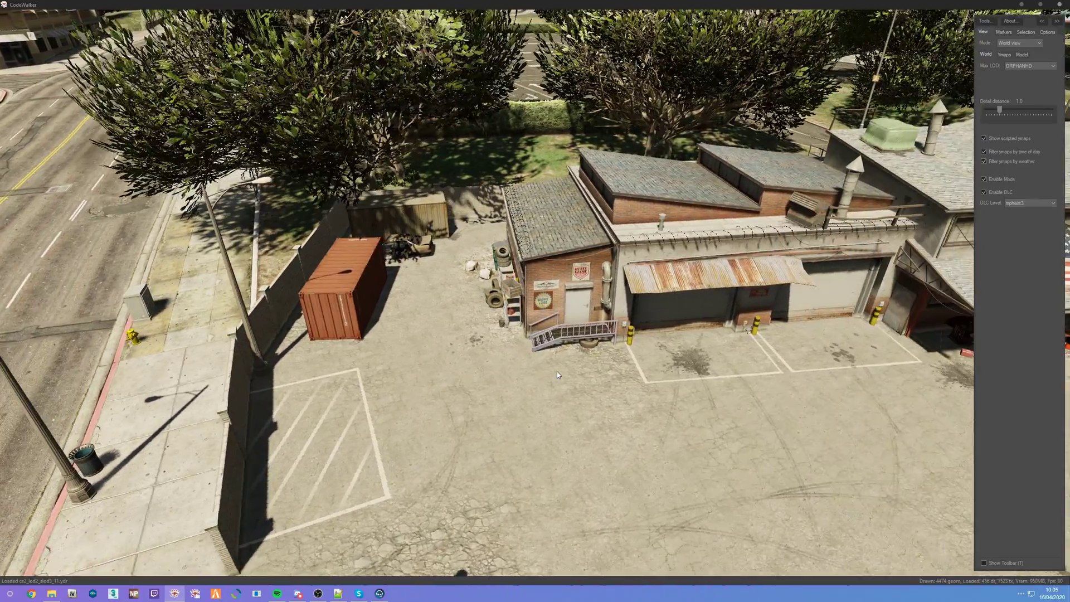
{"action": "key", "text": "a"}
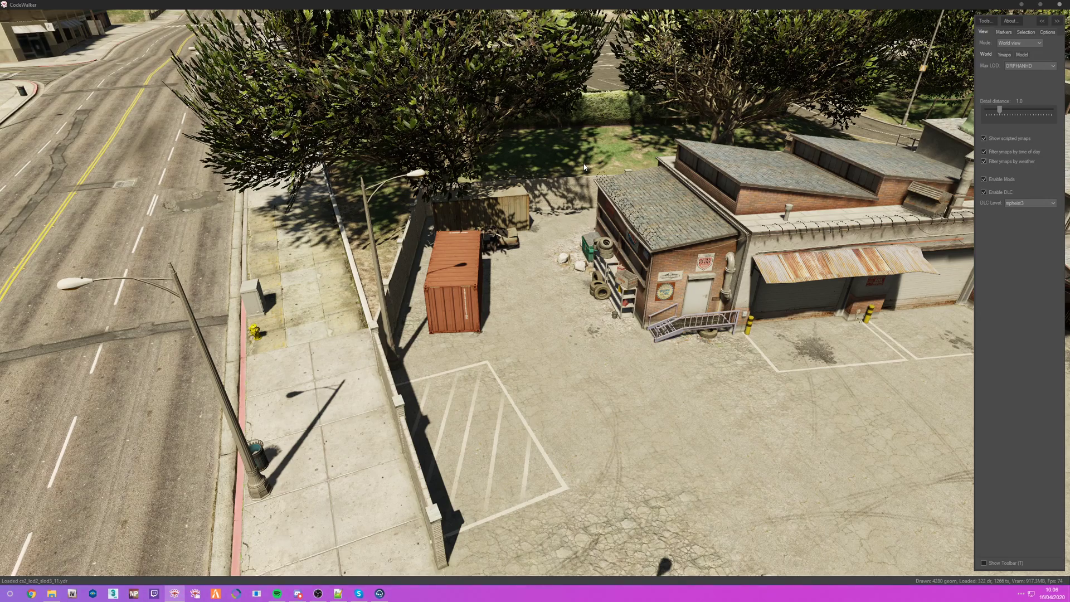
Show the toolbar and open the project window.
{"action": "key", "text": "t"}
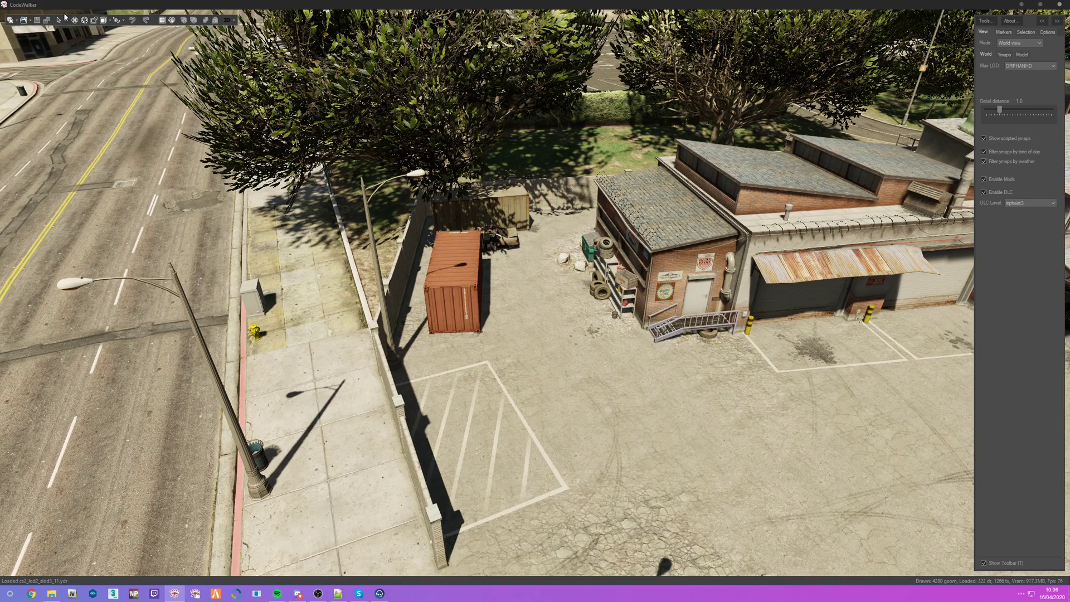
{"action": "left_click", "coordinate": [11, 22]}
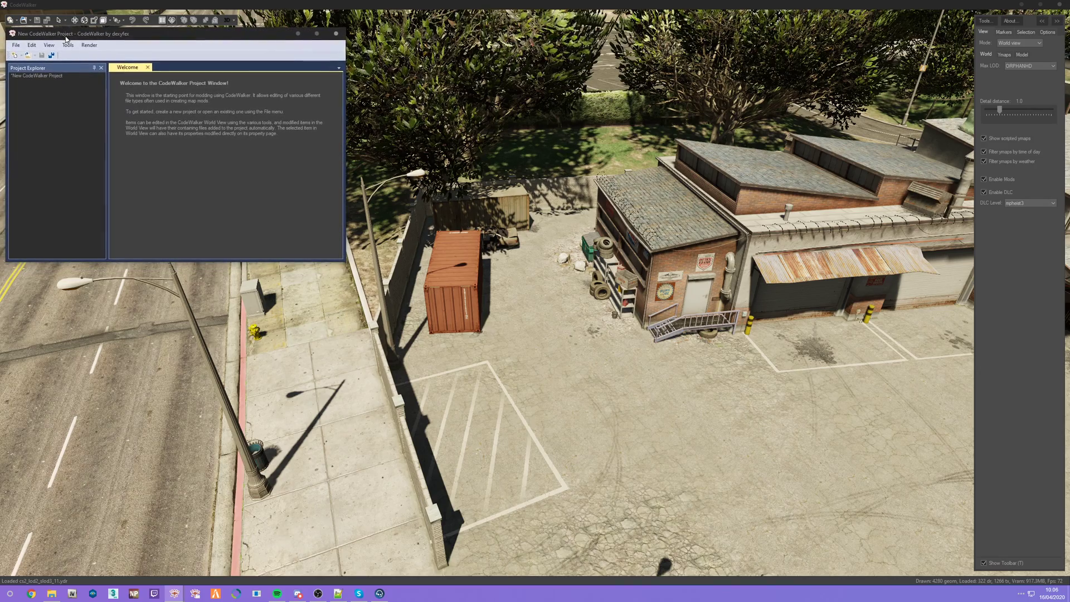
Enable object selection and add the orange shipping container (prop_container_03a) to the project.
{"action": "left_click", "coordinate": [59, 22]}
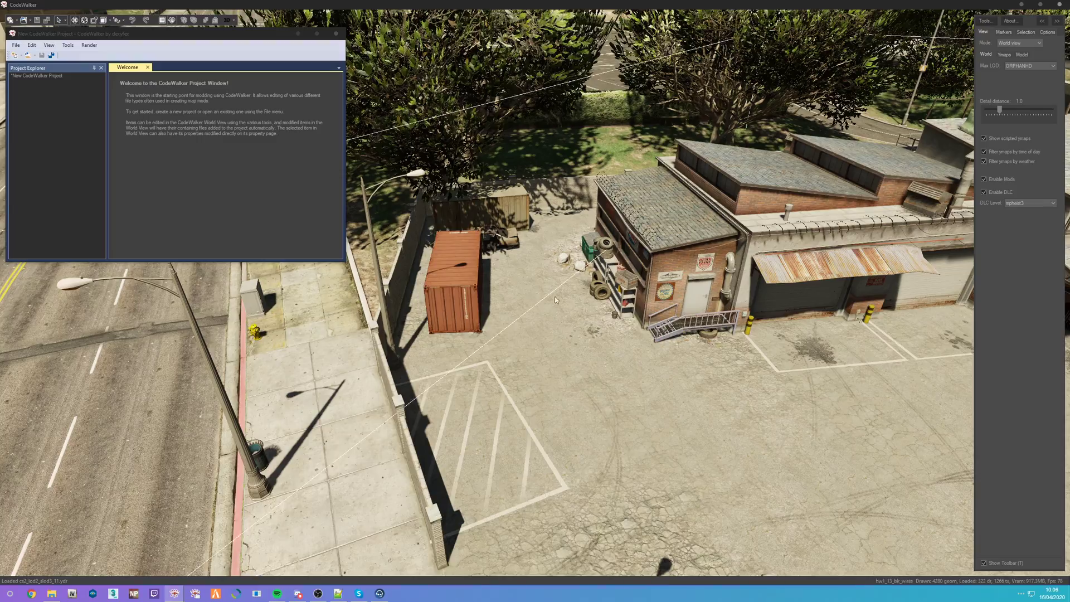
{"action": "scroll", "coordinate": [547, 285], "scroll_direction": "up", "scroll_amount": 5}
{"action": "scroll", "coordinate": [538, 296], "scroll_direction": "down", "scroll_amount": 5}
{"action": "left_click", "coordinate": [456, 301]}
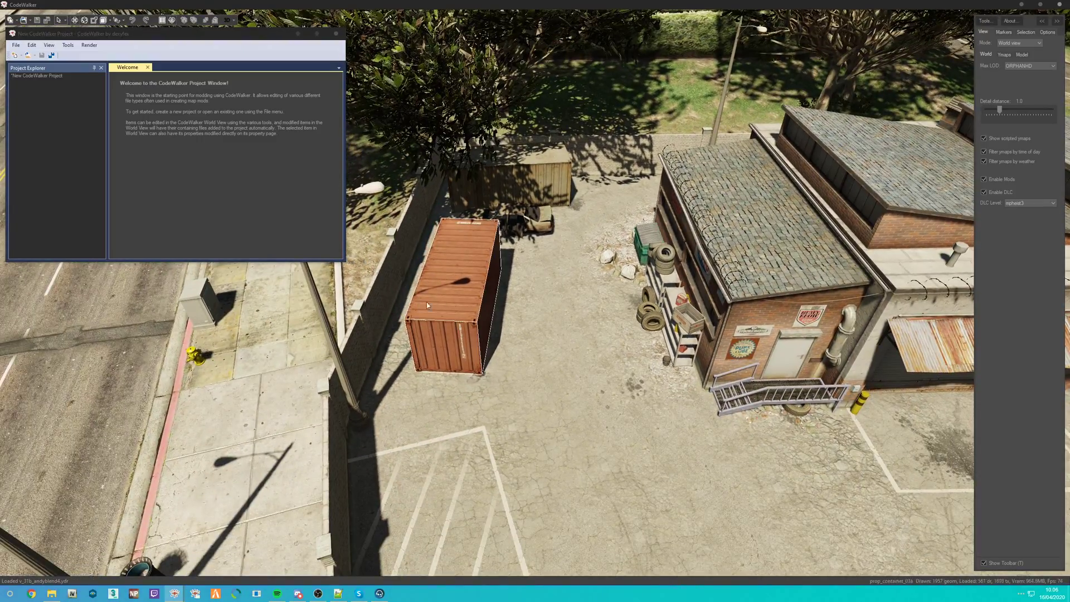
{"action": "left_click", "coordinate": [456, 301]}
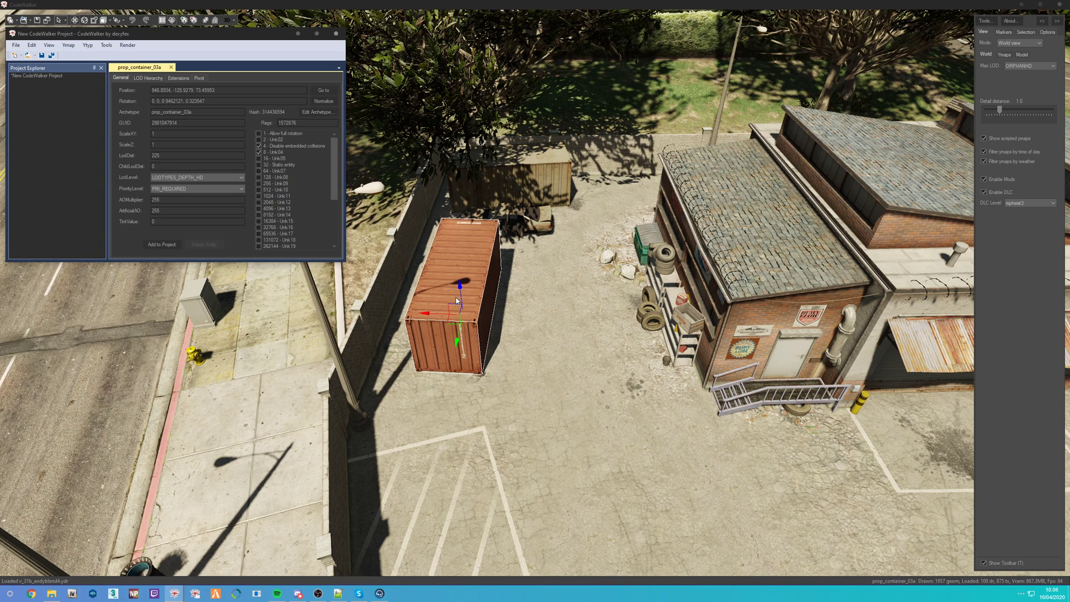
{"action": "left_click", "coordinate": [158, 245]}
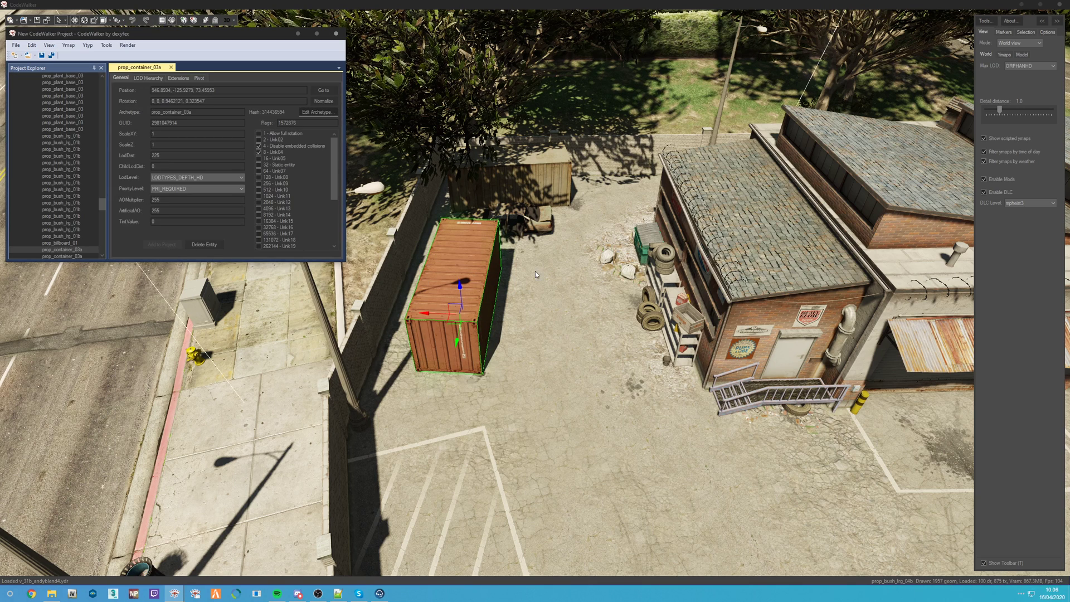
Add the tyre stack beside the green dumpster to the project and open the properties of hei_hw1_13_strm_0.ymap.
{"action": "left_click", "coordinate": [662, 257]}
{"action": "left_click", "coordinate": [162, 244]}
{"action": "left_click_drag", "start_coordinate": [102, 178], "coordinate": [103, 82]}
{"action": "left_click", "coordinate": [22, 96]}
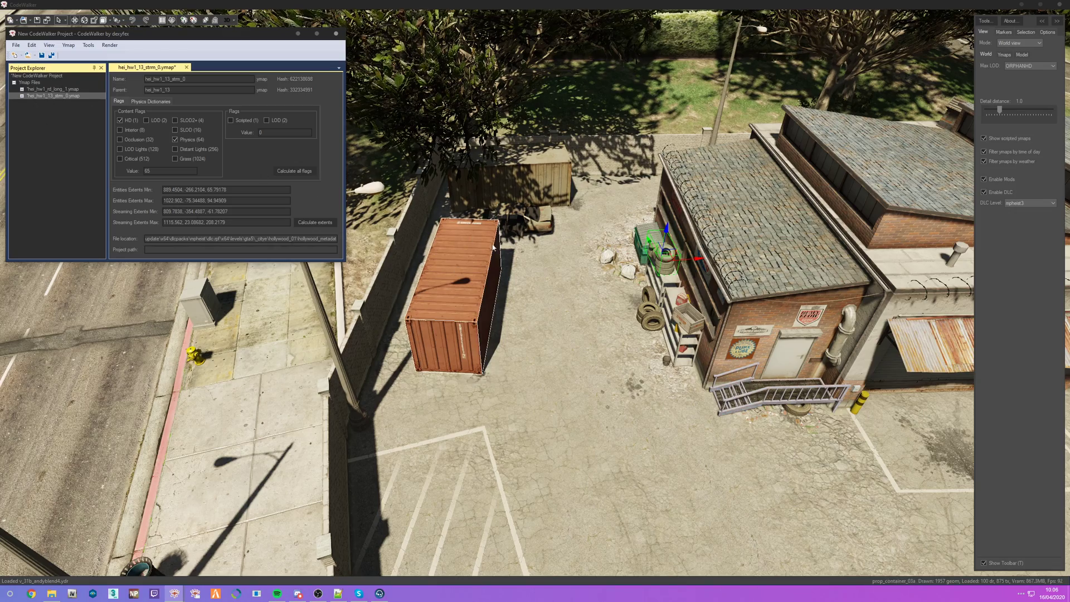
Examine the orange container, the brick garage and the surrounding warehouse yard from several angles.
{"action": "left_click_drag", "start_coordinate": [476, 266], "coordinate": [540, 318]}
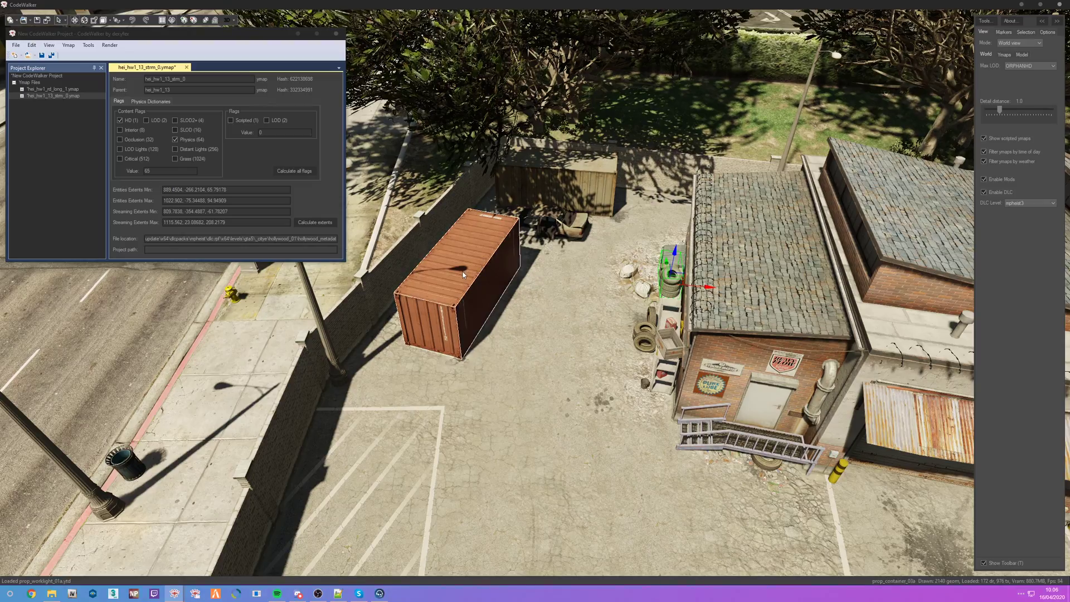
{"action": "left_click_drag", "start_coordinate": [504, 373], "coordinate": [609, 368]}
{"action": "key", "text": "a"}
{"action": "key", "text": "s"}
{"action": "left_click_drag", "start_coordinate": [630, 298], "coordinate": [600, 369]}
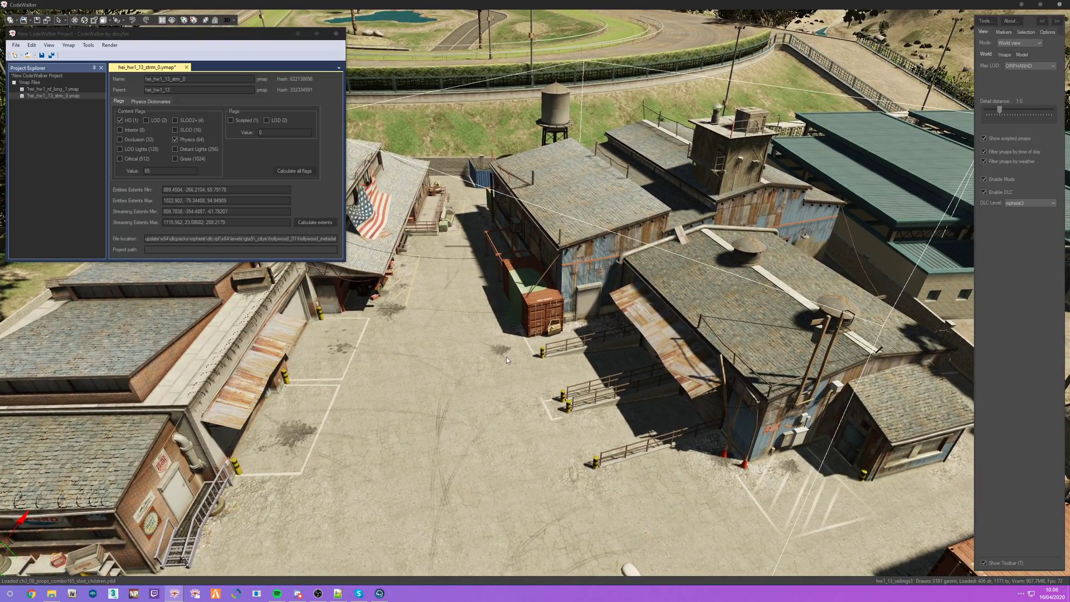
{"action": "left_click_drag", "start_coordinate": [507, 356], "coordinate": [498, 359]}
{"action": "left_click_drag", "start_coordinate": [528, 318], "coordinate": [455, 315]}
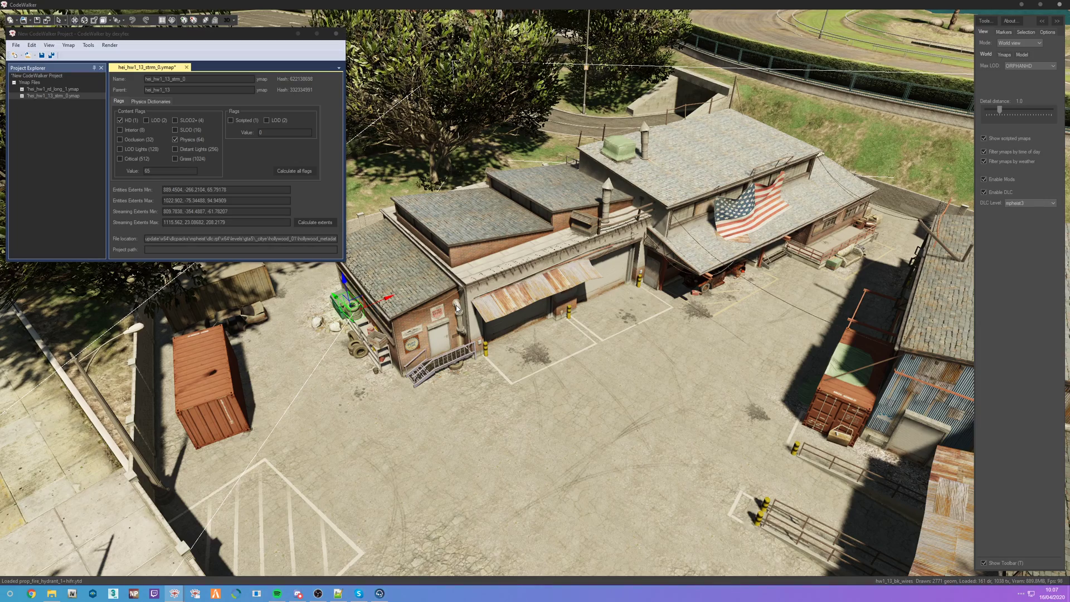
{"action": "left_click_drag", "start_coordinate": [561, 395], "coordinate": [479, 393]}
{"action": "key", "text": "w"}
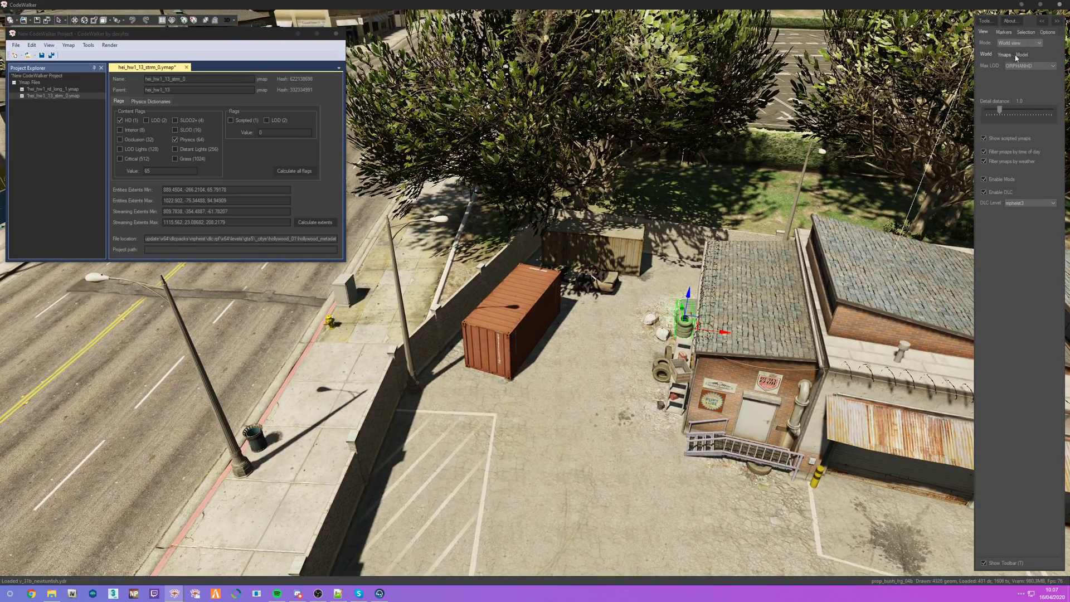
Show the collision meshes and examine those around the shipping containers and the brick garage.
{"action": "left_click", "coordinate": [1045, 33]}
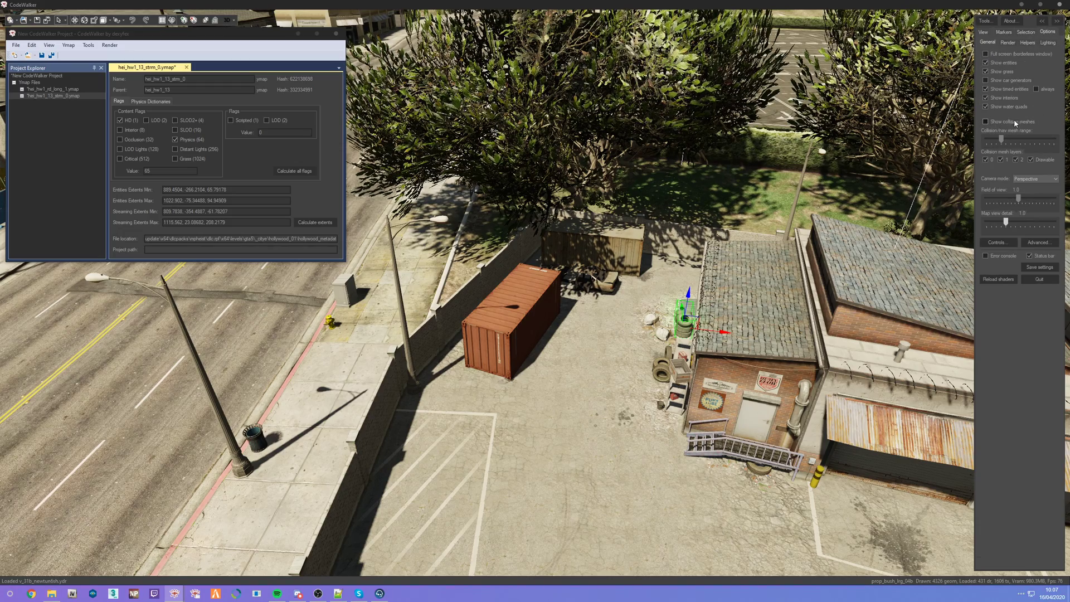
{"action": "left_click", "coordinate": [985, 122]}
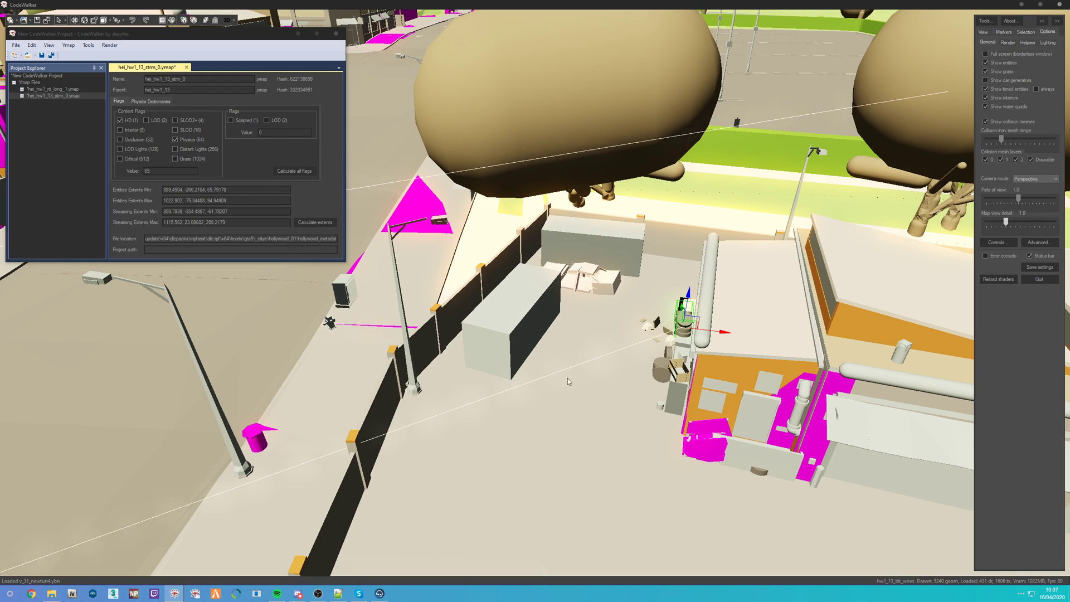
{"action": "left_click_drag", "start_coordinate": [720, 293], "coordinate": [714, 349]}
{"action": "left_click_drag", "start_coordinate": [466, 277], "coordinate": [346, 271]}
{"action": "key", "text": "w"}
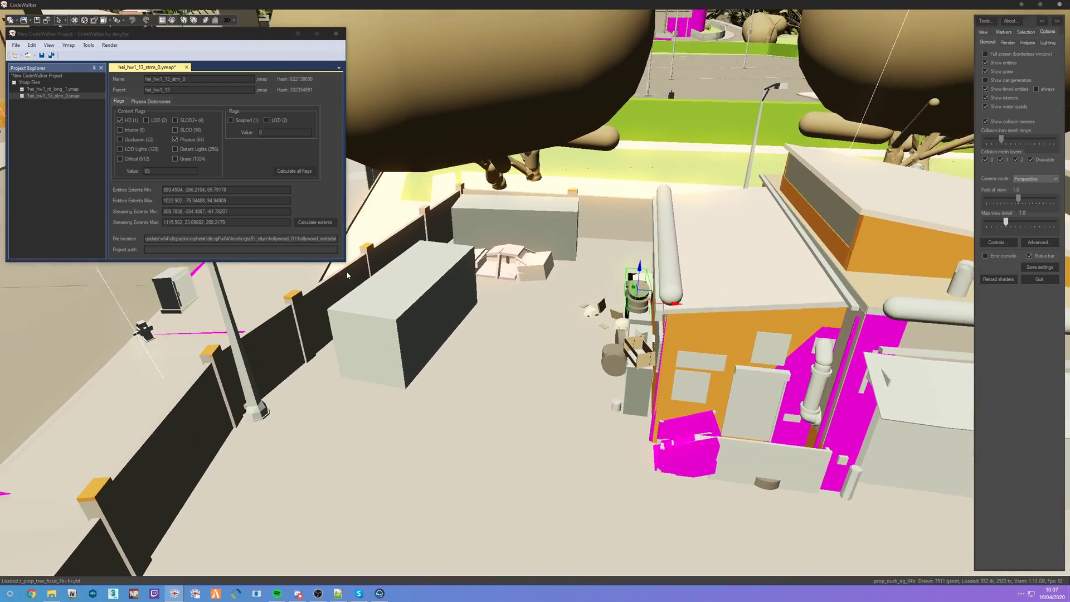
{"action": "left_click_drag", "start_coordinate": [545, 368], "coordinate": [536, 337]}
{"action": "key", "text": "w"}
{"action": "scroll", "coordinate": [538, 337], "scroll_direction": "down", "scroll_amount": 5}
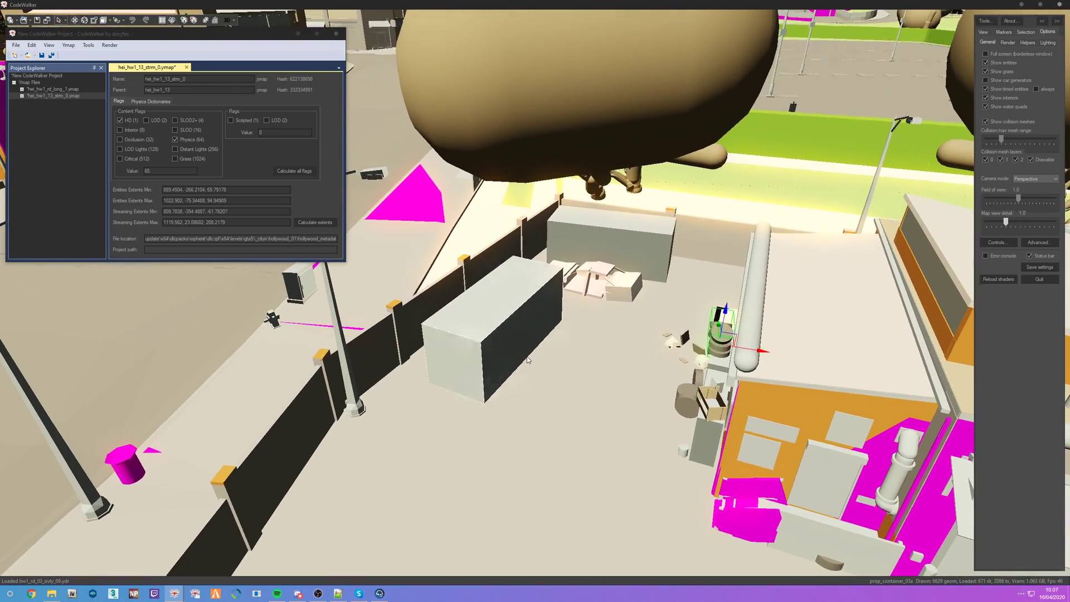
Select the front container's entity, then the old container behind it (prop_container_old1), to view their properties.
{"action": "left_click", "coordinate": [483, 330]}
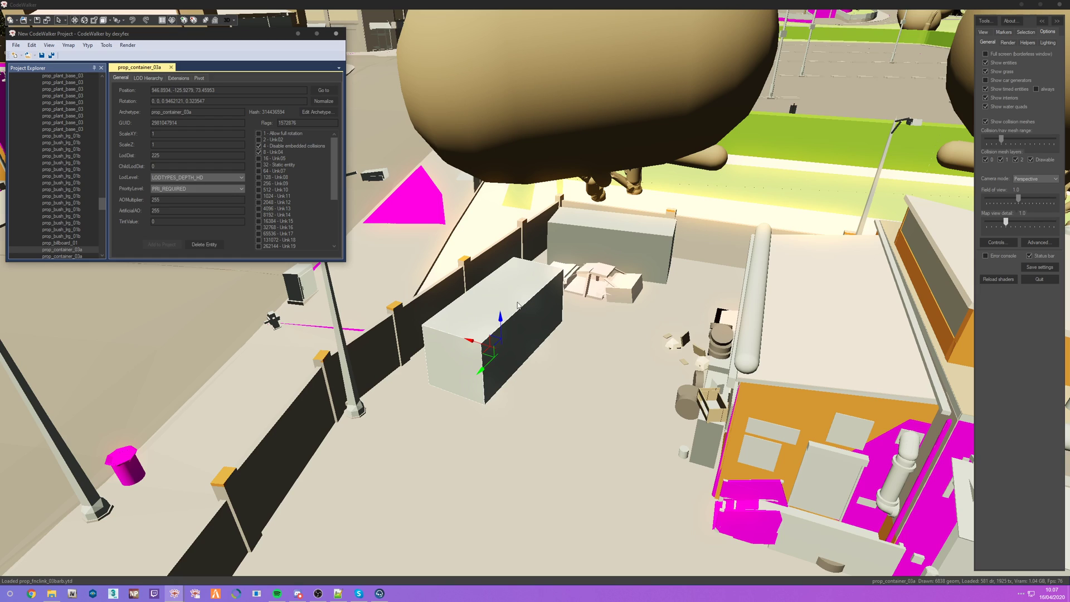
{"action": "left_click_drag", "start_coordinate": [500, 323], "coordinate": [534, 345]}
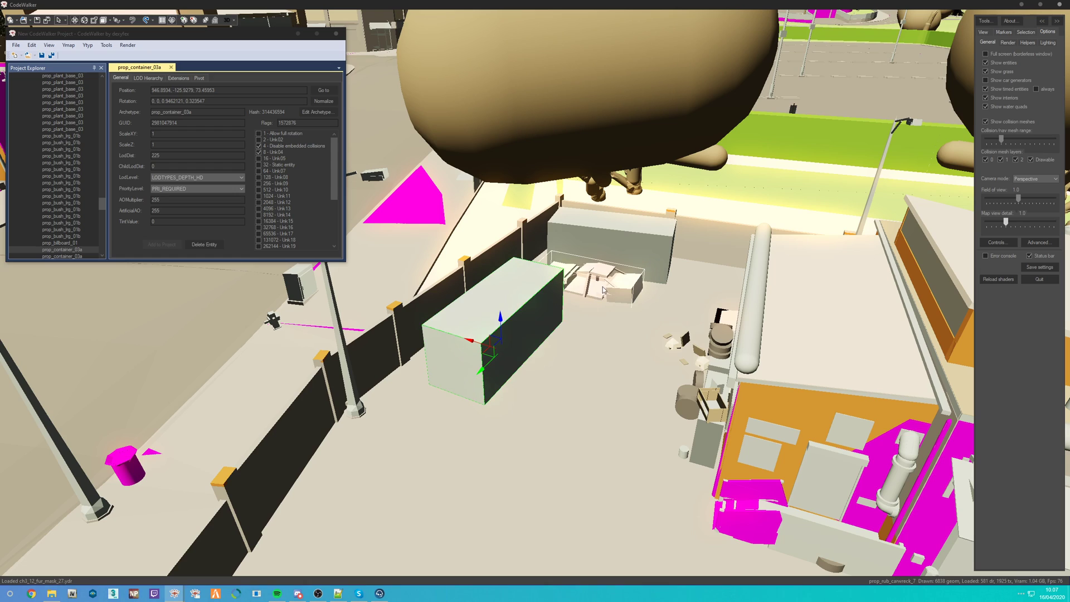
{"action": "right_click", "coordinate": [594, 263]}
{"action": "left_click_drag", "start_coordinate": [588, 256], "coordinate": [644, 264]}
{"action": "left_click", "coordinate": [621, 257]}
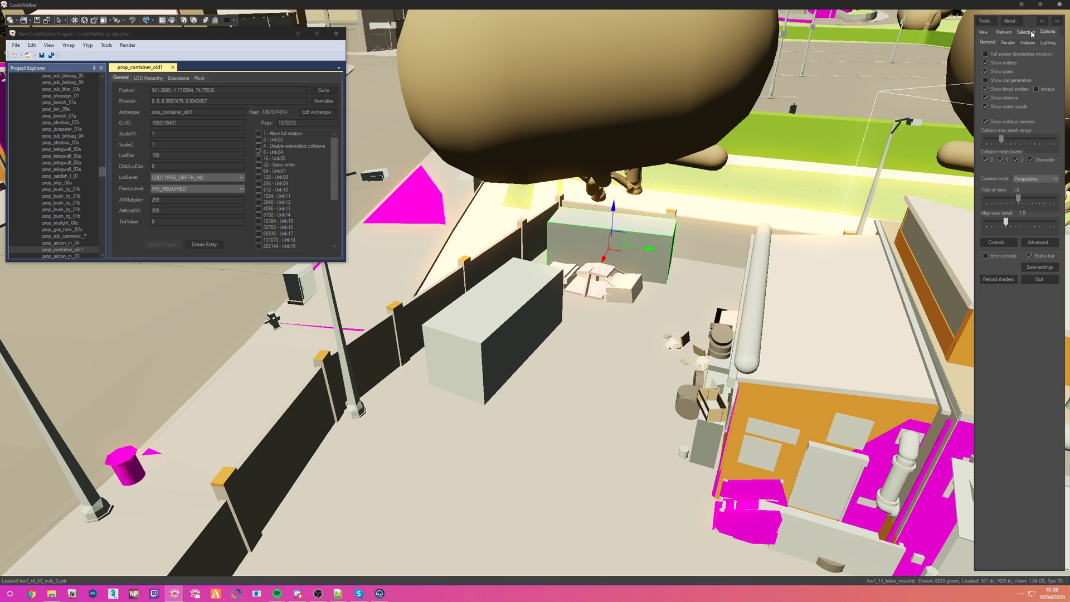
Hide the collision meshes and inspect the textured containers and props beside the brick garage.
{"action": "left_click", "coordinate": [1009, 122]}
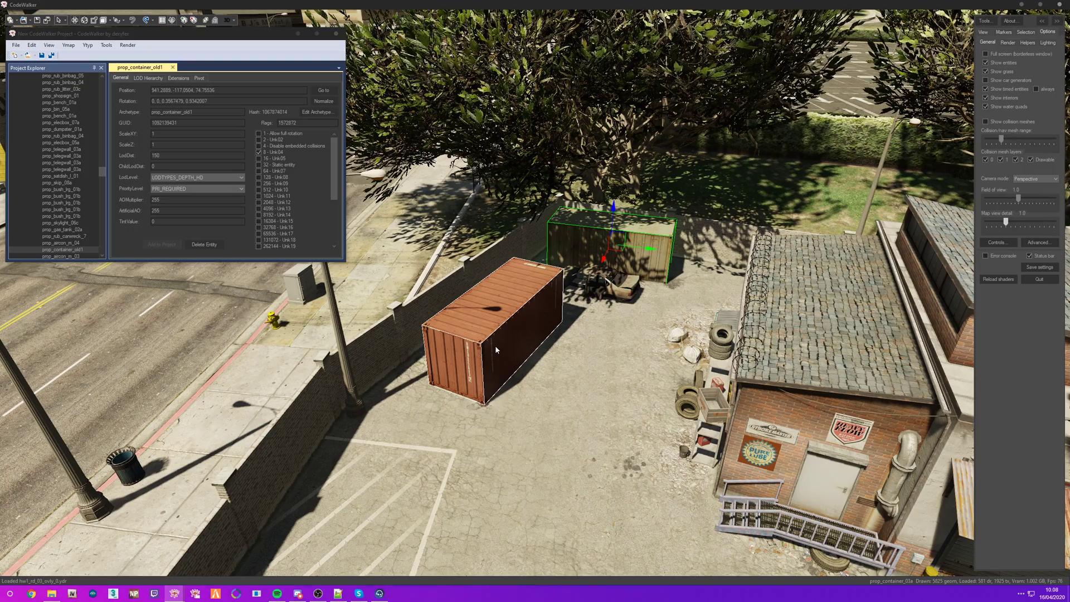
{"action": "scroll", "coordinate": [580, 345], "scroll_direction": "down", "scroll_amount": 3}
{"action": "mouse_move", "coordinate": [615, 384]}
{"action": "left_mouse_down"}
{"action": "mouse_move", "coordinate": [580, 346]}
{"action": "mouse_move", "coordinate": [613, 379]}
{"action": "left_mouse_up"}
{"action": "scroll", "coordinate": [581, 346], "scroll_direction": "up", "scroll_amount": 5}
{"action": "scroll", "coordinate": [580, 345], "scroll_direction": "down", "scroll_amount": 4}
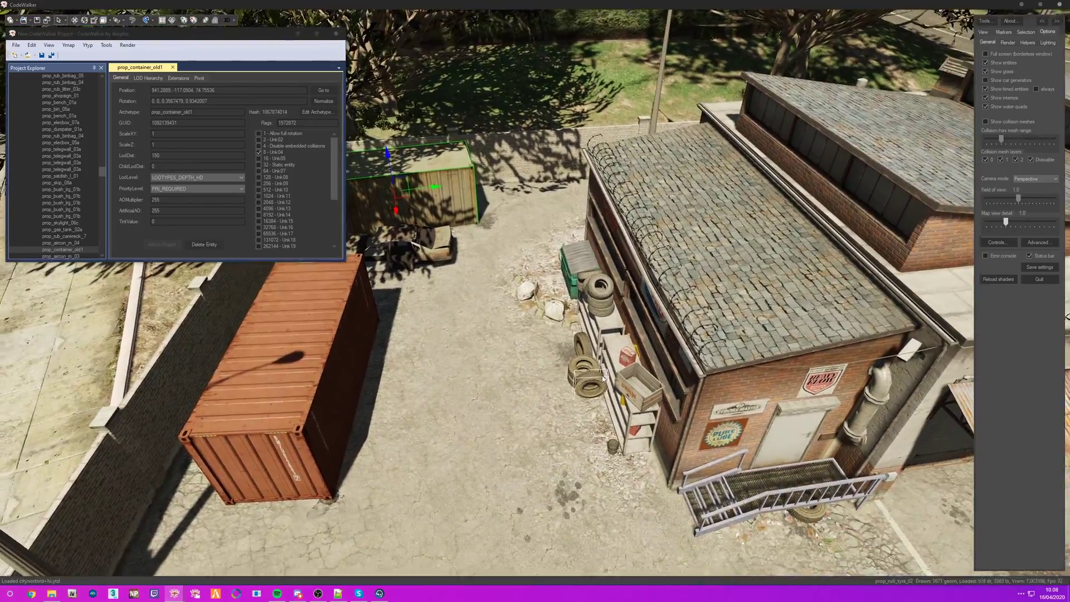
{"action": "scroll", "coordinate": [613, 379], "scroll_direction": "down", "scroll_amount": 3}
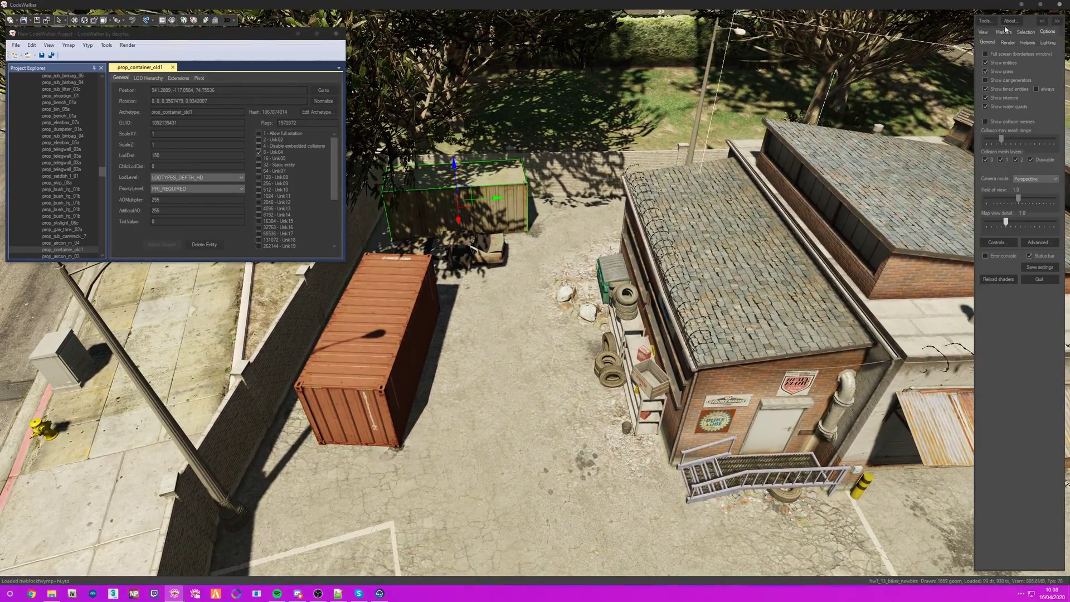
Set the world view's Max LOD to HD and examine the yard around the brick garage.
{"action": "left_click", "coordinate": [983, 32]}
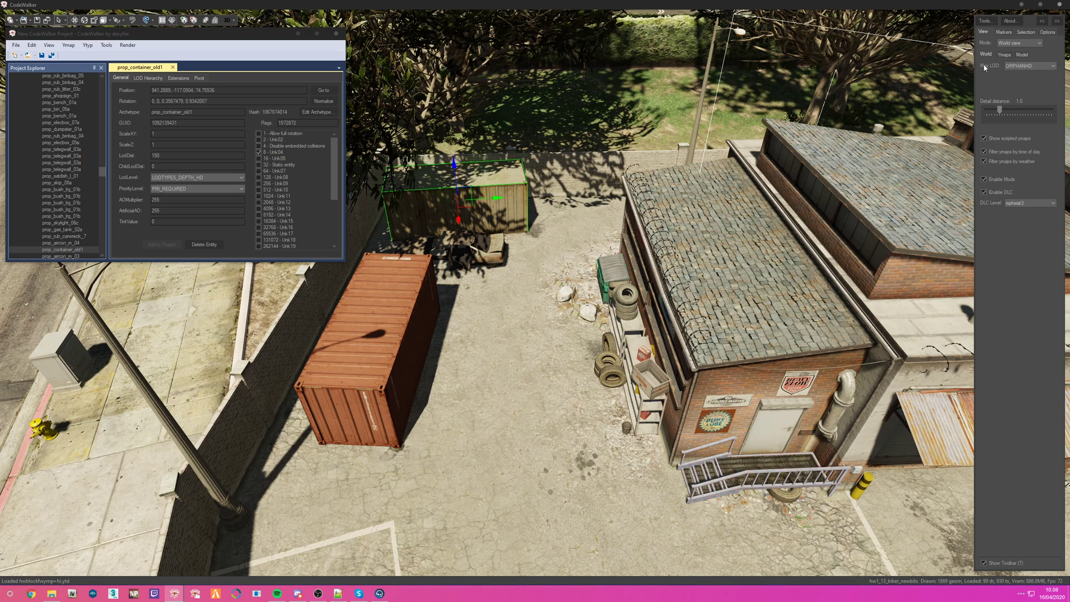
{"action": "left_click", "coordinate": [1030, 68]}
{"action": "left_click", "coordinate": [1030, 68]}
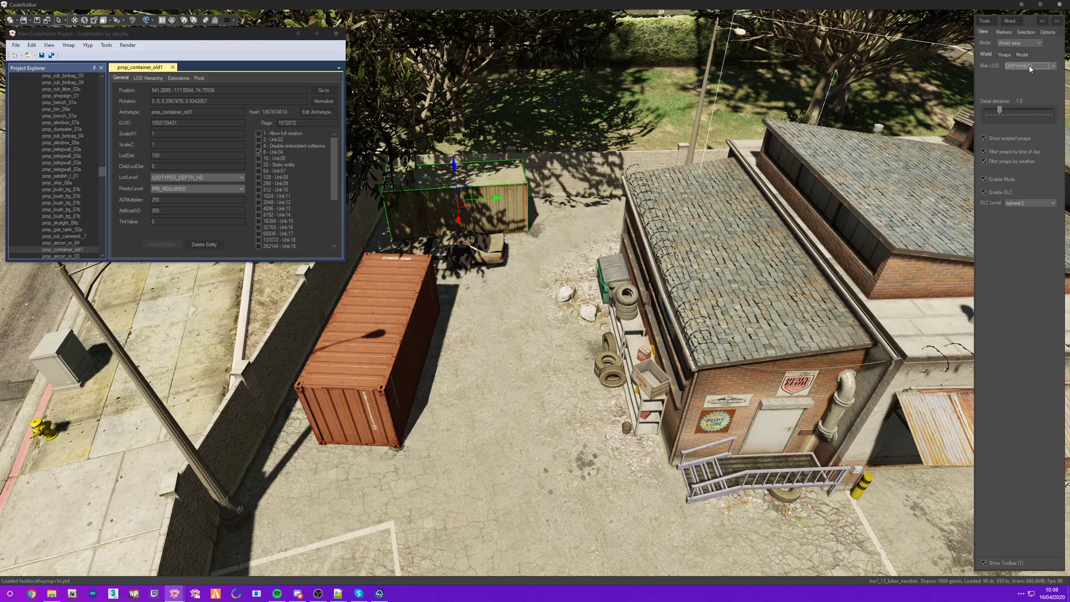
{"action": "scroll", "coordinate": [1030, 65], "scroll_direction": "down", "scroll_amount": 1}
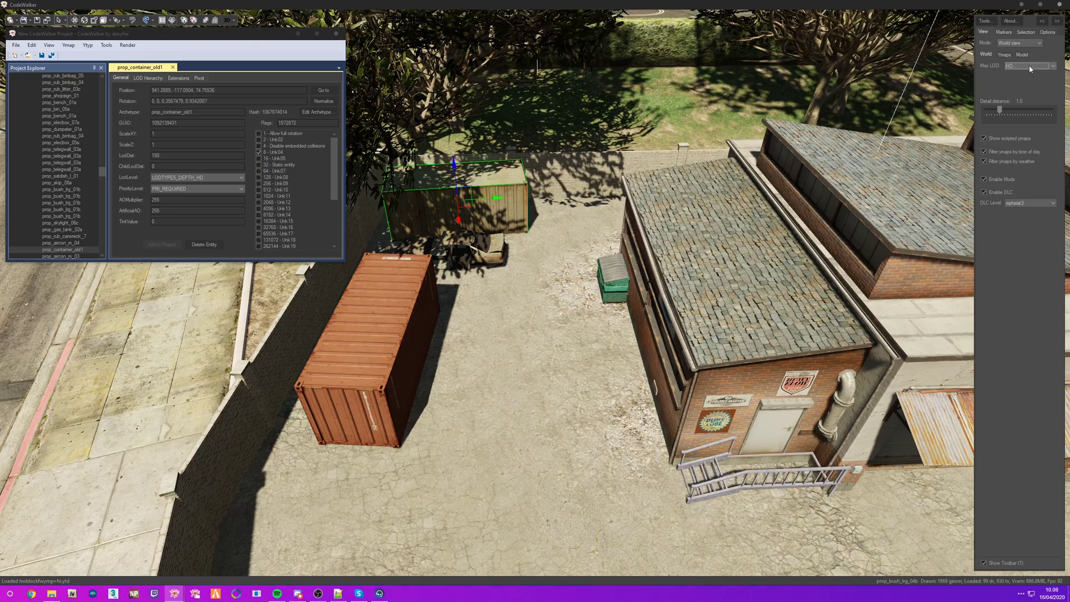
{"action": "left_click_drag", "start_coordinate": [544, 326], "coordinate": [621, 315]}
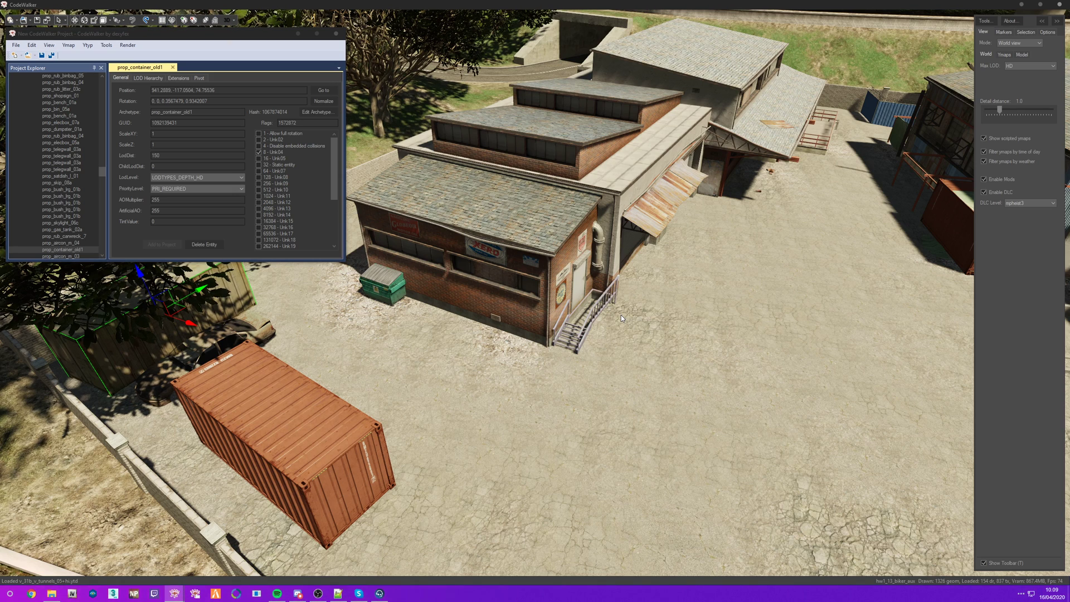
Switch the world view's Max LOD back and forth between ORPHANHD and HD to compare the props around the brick garage.
{"action": "left_click", "coordinate": [1021, 68]}
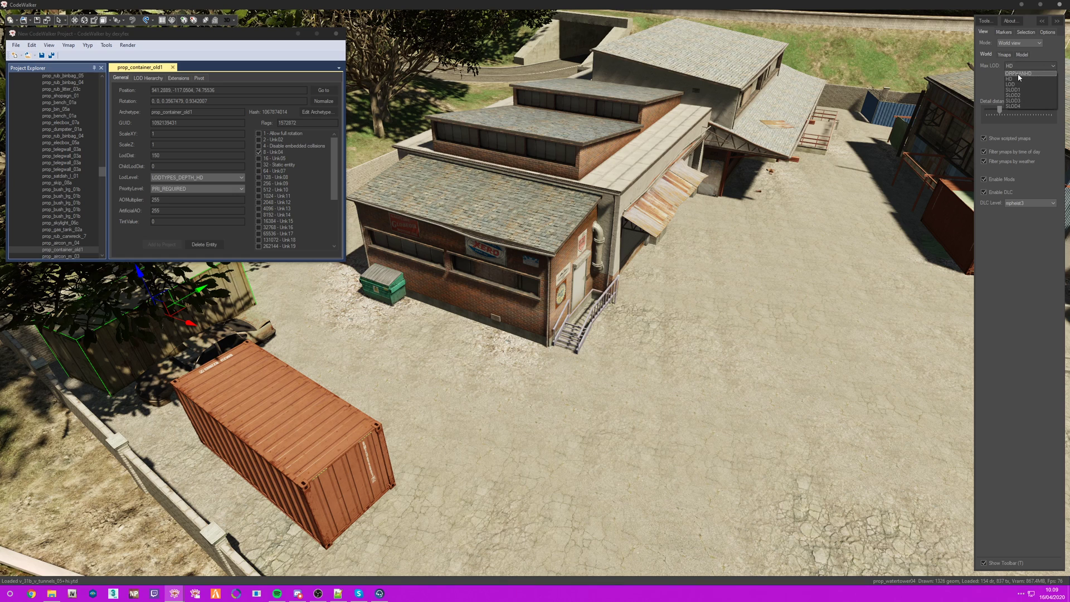
{"action": "left_click", "coordinate": [1017, 81]}
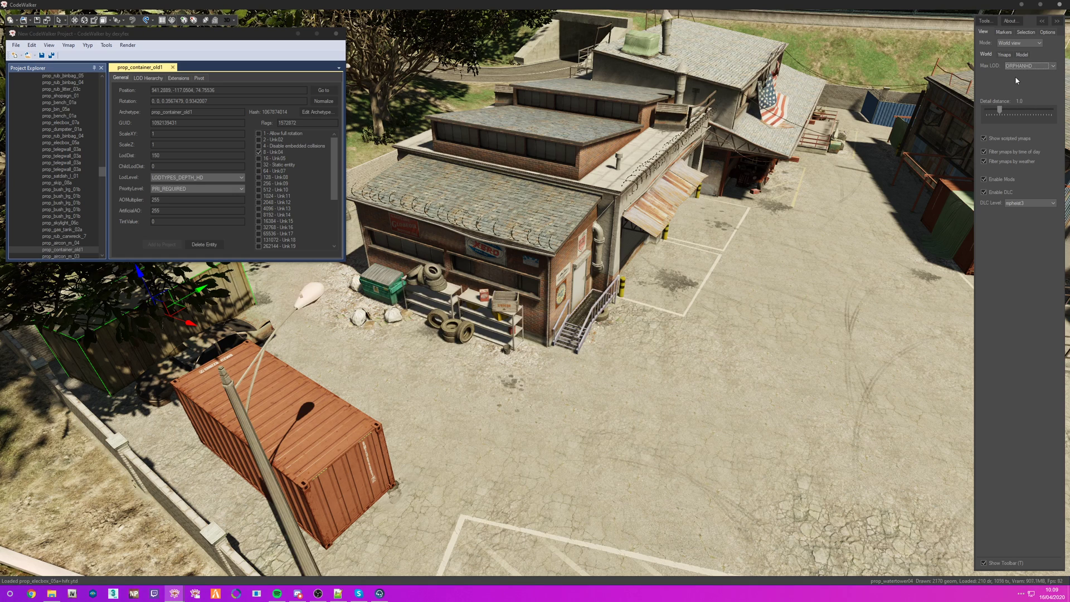
{"action": "key", "text": "Down"}
{"action": "key", "text": "Up"}
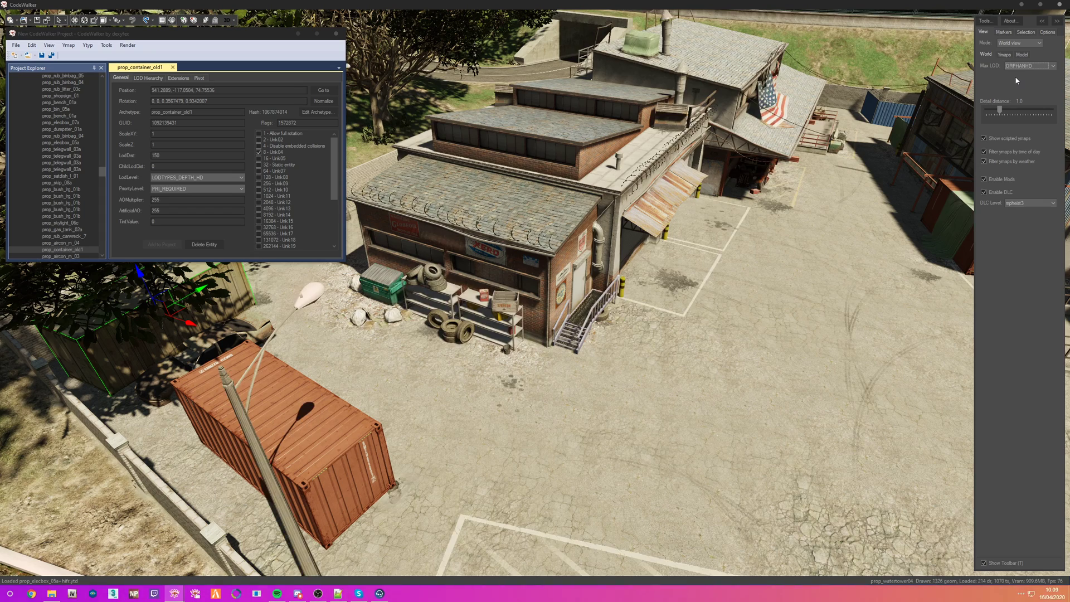
{"action": "key", "text": "Down"}
{"action": "key", "text": "Up"}
{"action": "key", "text": "Down"}
{"action": "key", "text": "Up"}
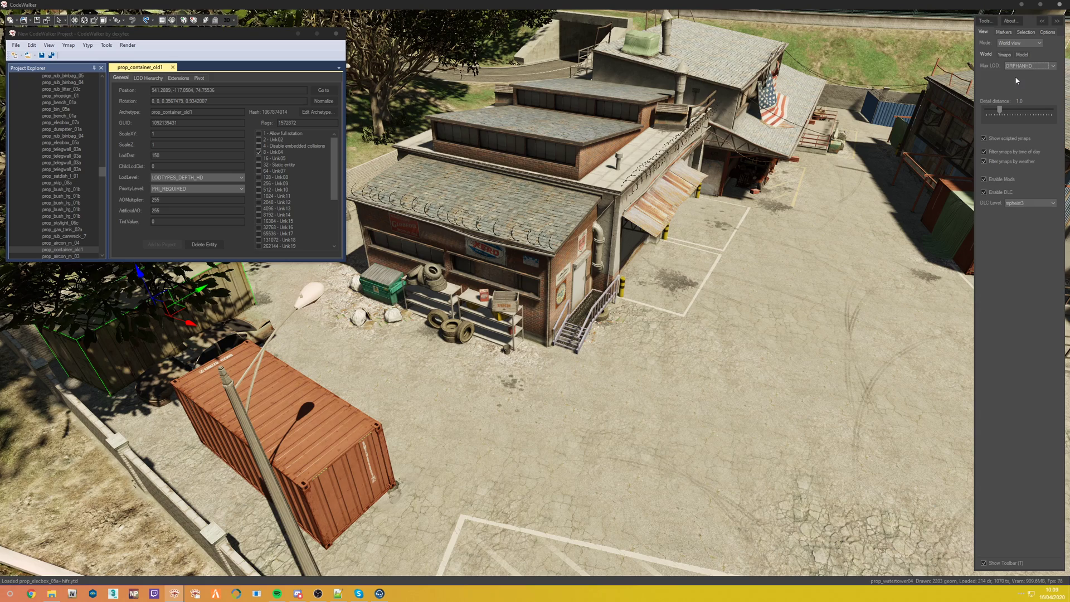
{"action": "key", "text": "Down"}
Set the Max LOD to LOD and examine the low-detail models of the containers, car wreck, dumpster and brick garage.
{"action": "key", "text": "alt+Down"}
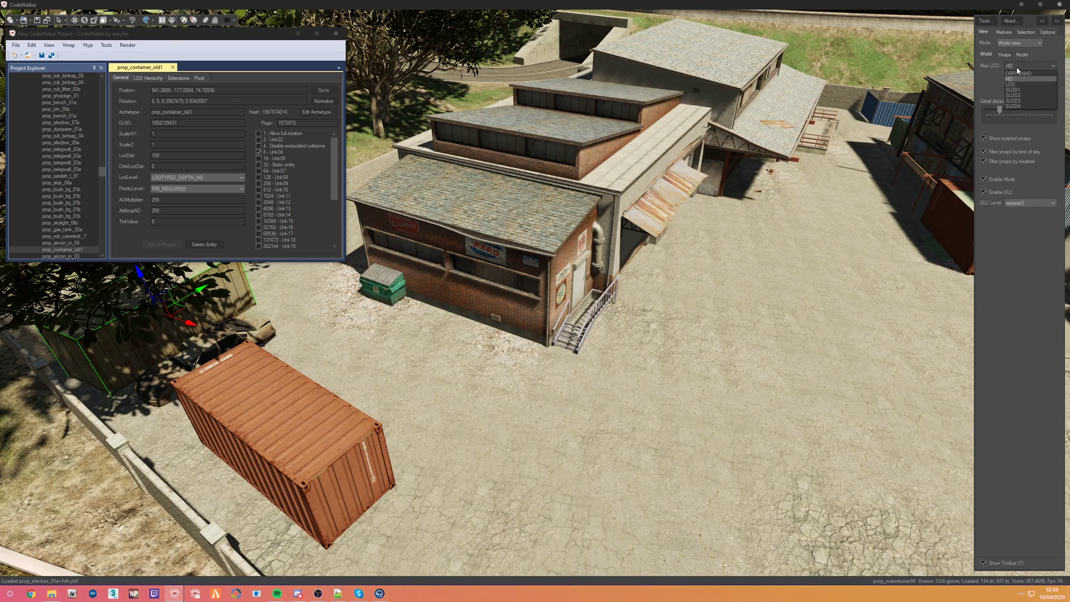
{"action": "left_click", "coordinate": [1015, 84]}
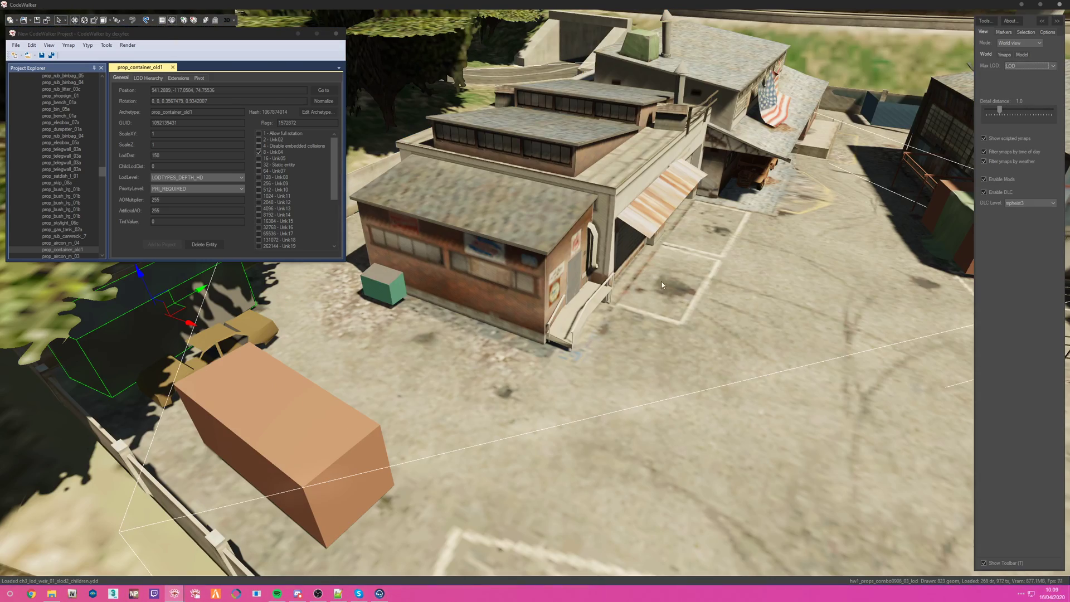
{"action": "left_click_drag", "start_coordinate": [689, 318], "coordinate": [725, 369]}
{"action": "left_click_drag", "start_coordinate": [621, 383], "coordinate": [409, 402]}
{"action": "scroll", "coordinate": [409, 403], "scroll_direction": "up", "scroll_amount": 3}
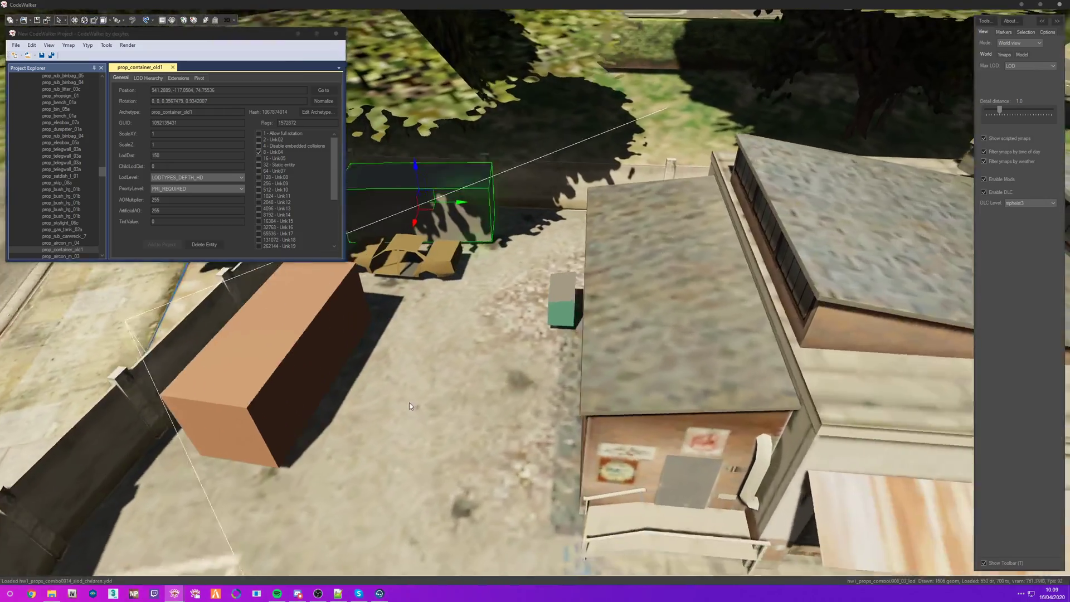
{"action": "left_click_drag", "start_coordinate": [444, 264], "coordinate": [476, 268]}
{"action": "scroll", "coordinate": [478, 290], "scroll_direction": "down", "scroll_amount": 3}
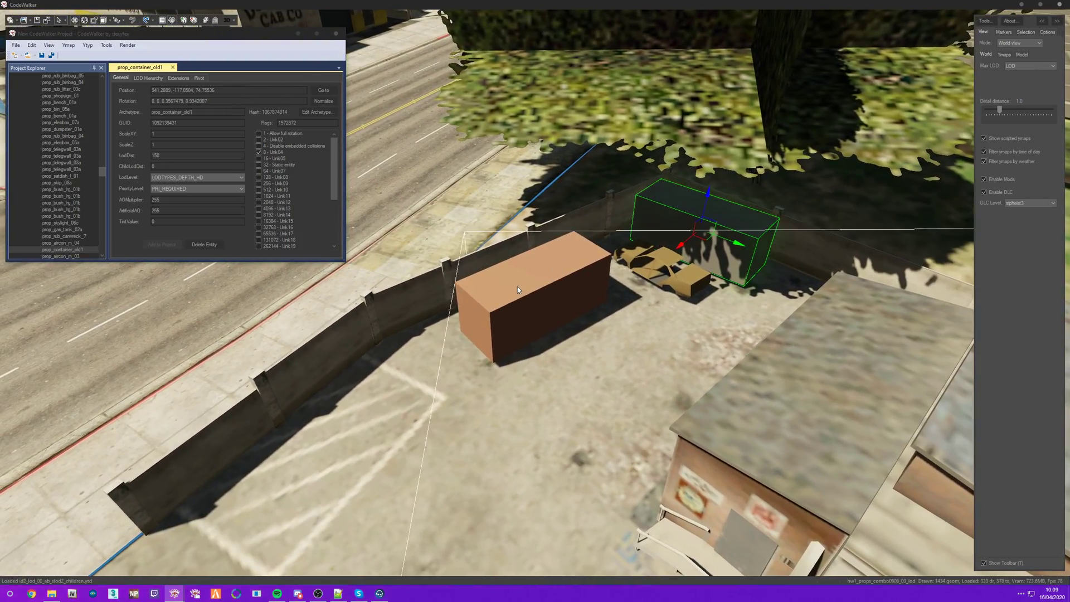
{"action": "left_click_drag", "start_coordinate": [554, 317], "coordinate": [622, 266]}
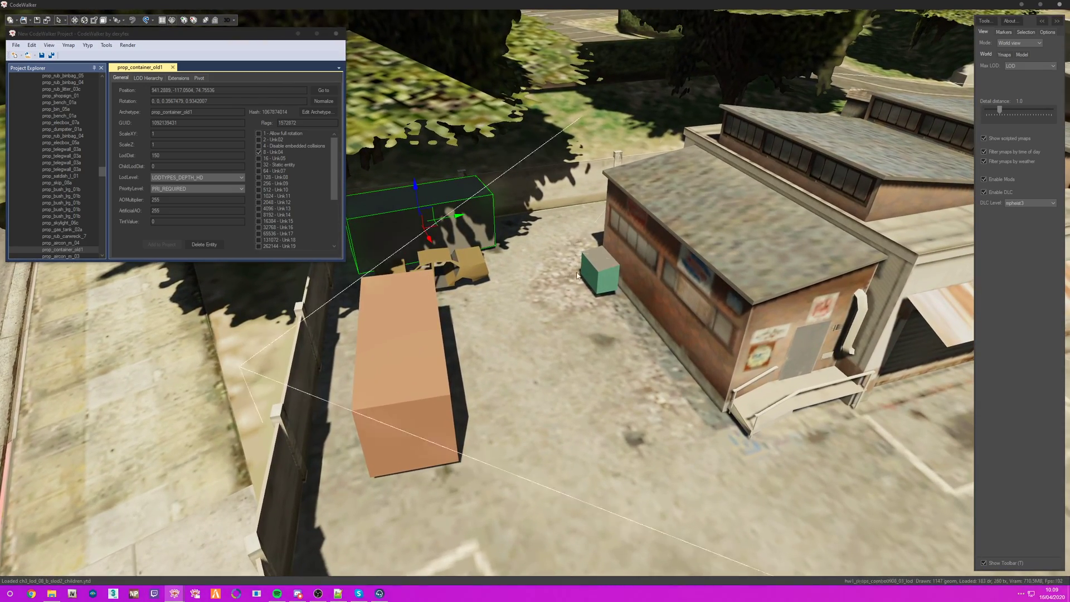
{"action": "left_click_drag", "start_coordinate": [474, 293], "coordinate": [456, 262]}
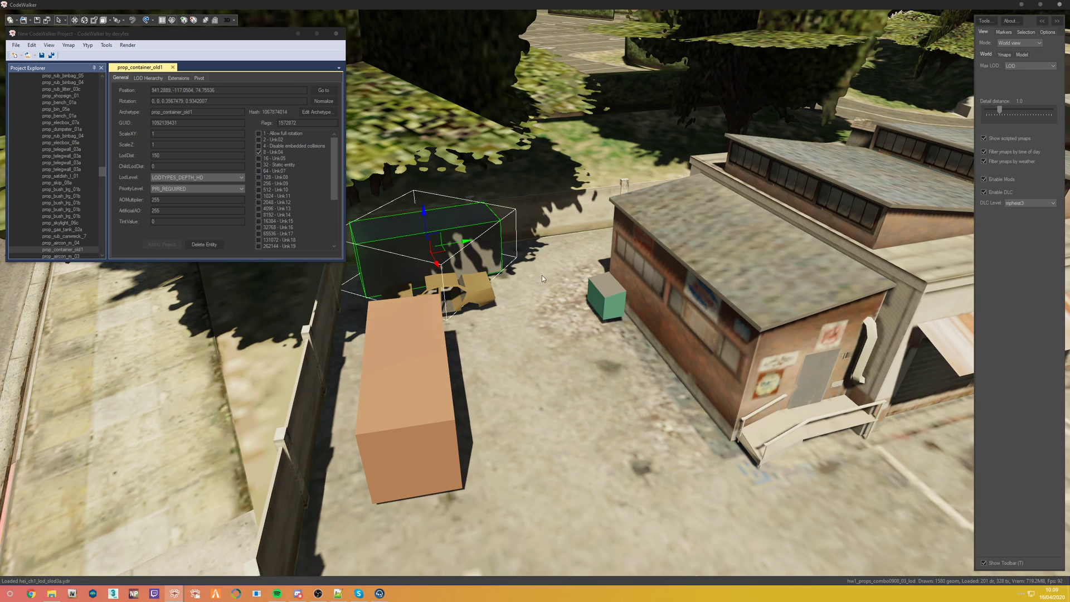
Set the Max LOD to ORPHANHD and lower the car wreck (prop_rub_carwreck_7) below the ground, to a Z position of about 71.86.
{"action": "left_click", "coordinate": [1023, 66]}
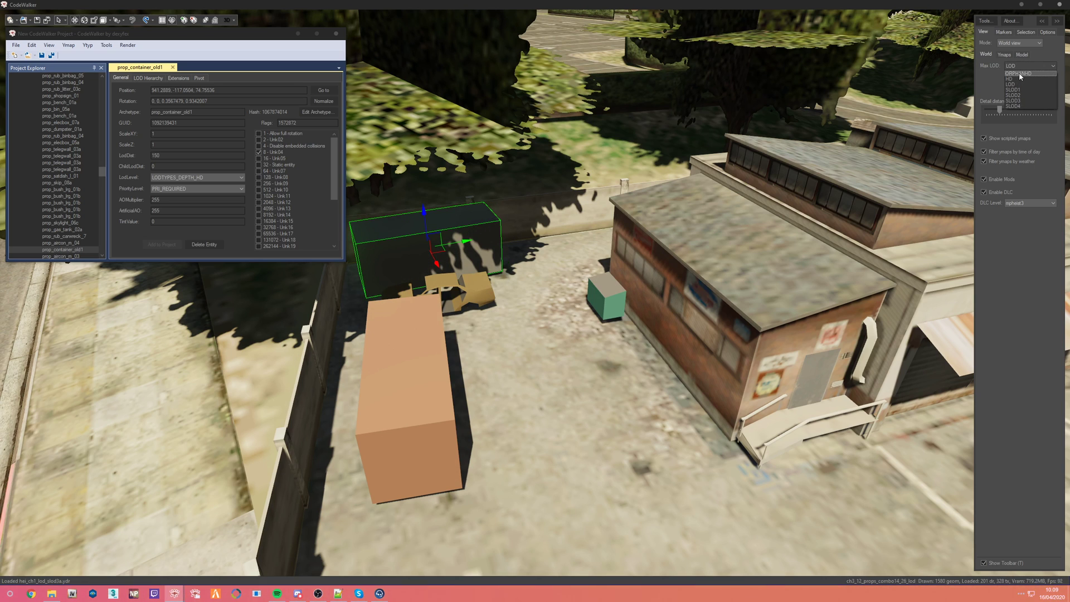
{"action": "left_click", "coordinate": [1019, 74]}
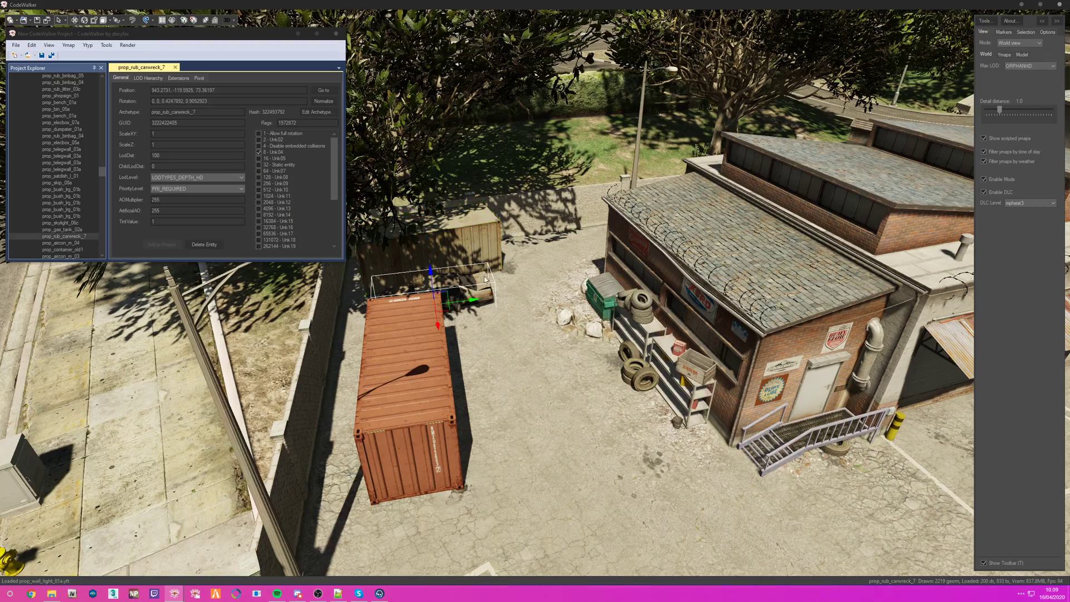
{"action": "left_click", "coordinate": [451, 297]}
{"action": "scroll", "coordinate": [457, 290], "scroll_direction": "up", "scroll_amount": 5}
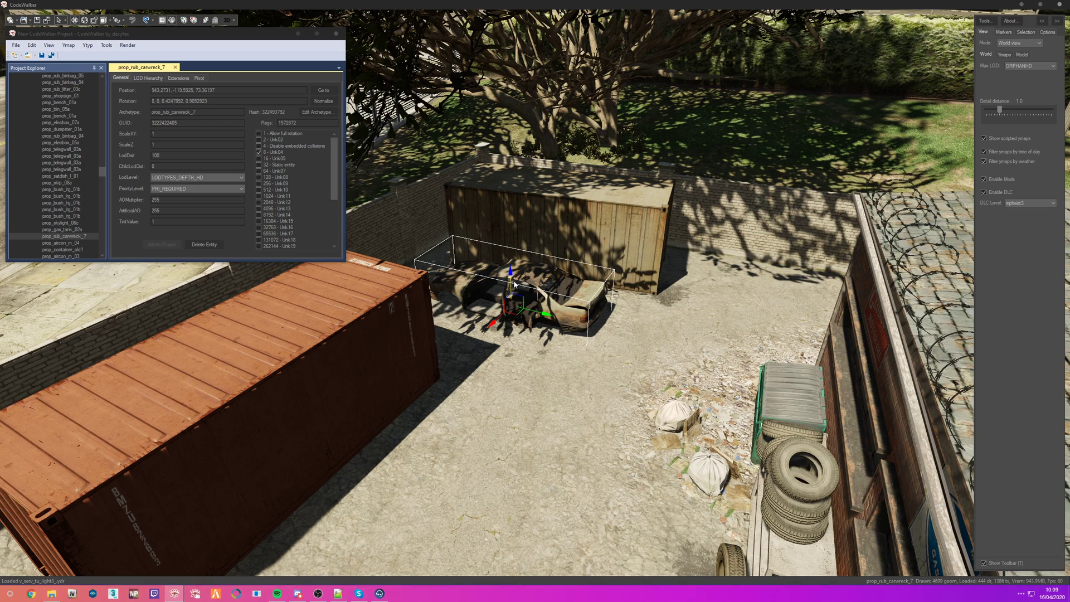
{"action": "left_click_drag", "start_coordinate": [526, 277], "coordinate": [513, 311]}
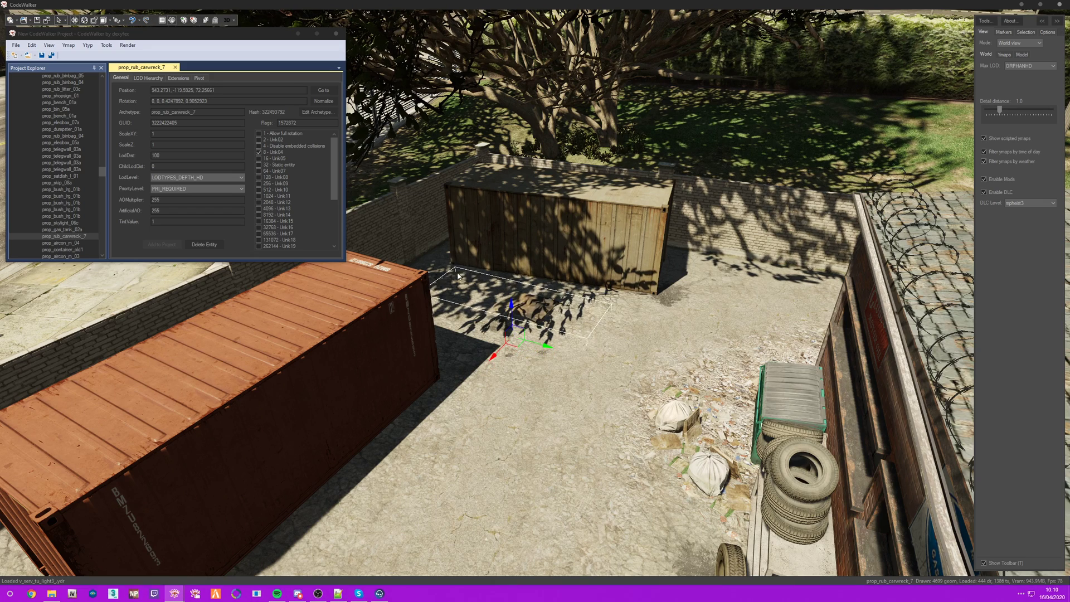
{"action": "left_click_drag", "start_coordinate": [510, 306], "coordinate": [510, 318]}
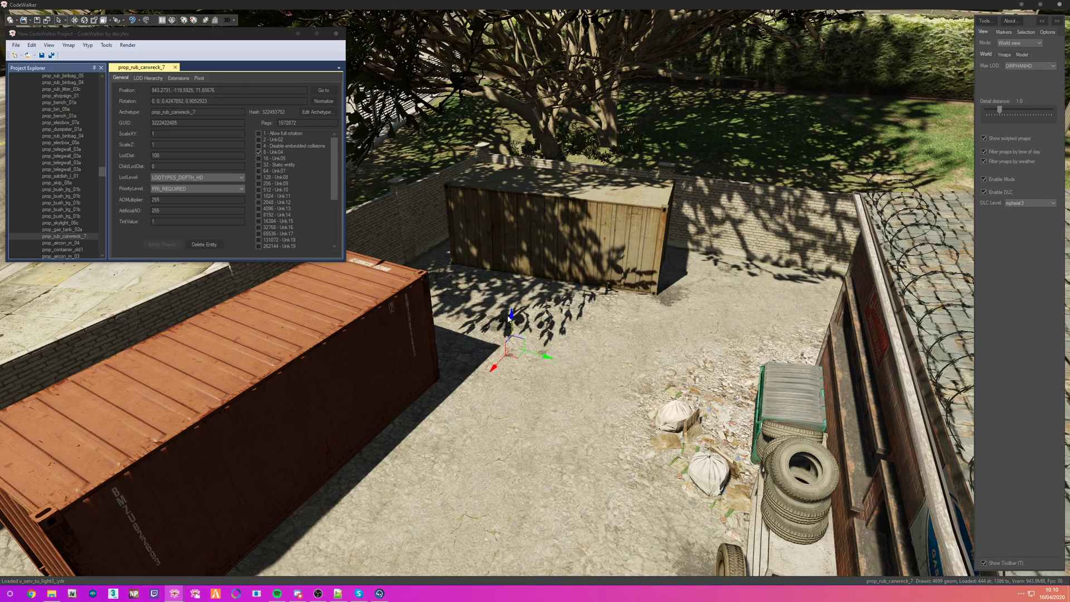